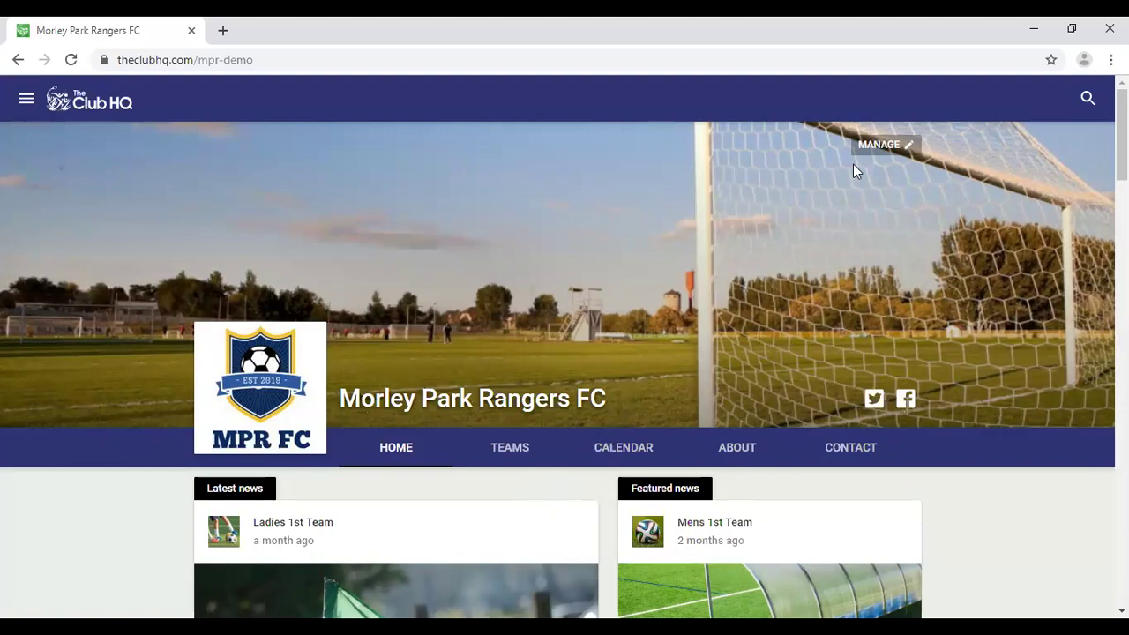
# Open the club's management area and display the member list of the Mens 1st Team
pyautogui.click(874, 157)
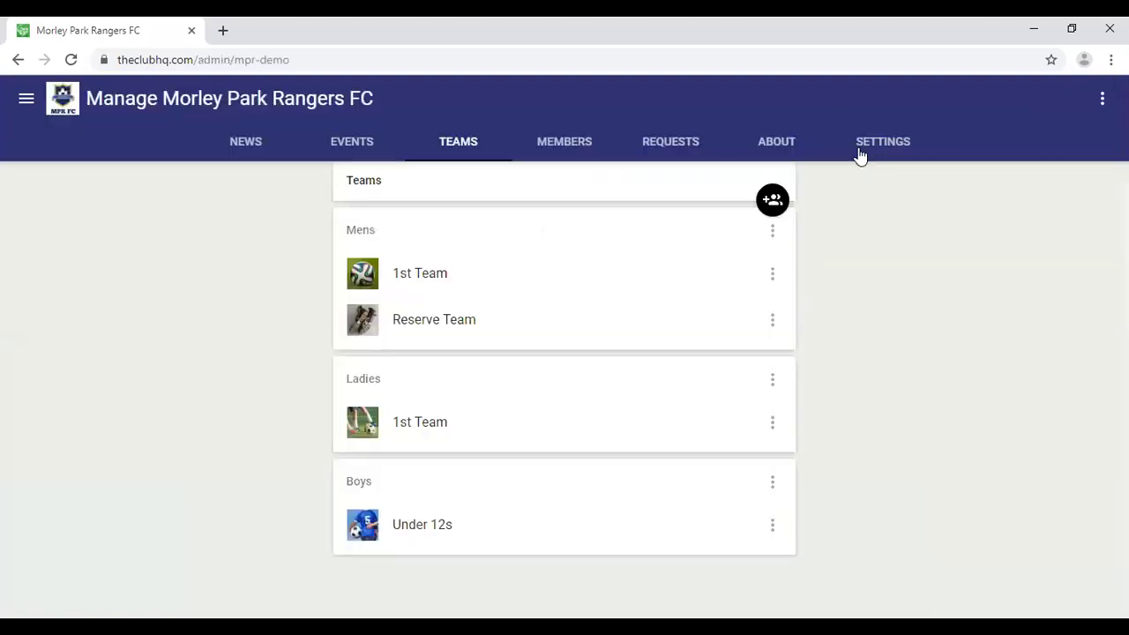
pyautogui.click(483, 282)
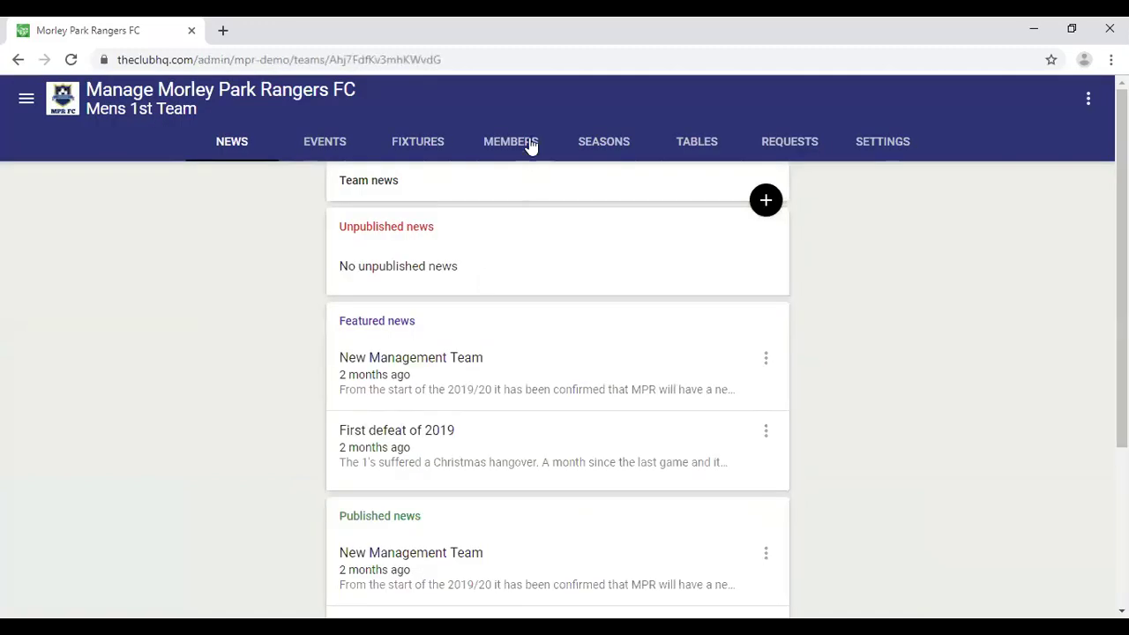
pyautogui.click(530, 146)
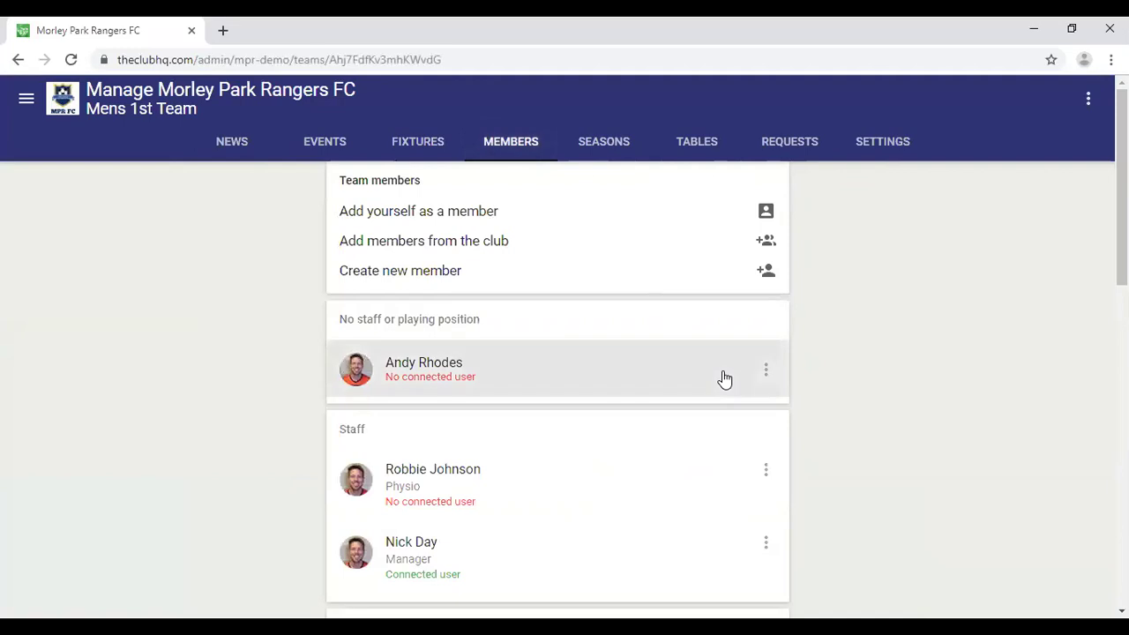
# Review the confirmation for removing the centre back under Defenders from the team, and cancel the removal
pyautogui.scroll(-4, 723, 380)
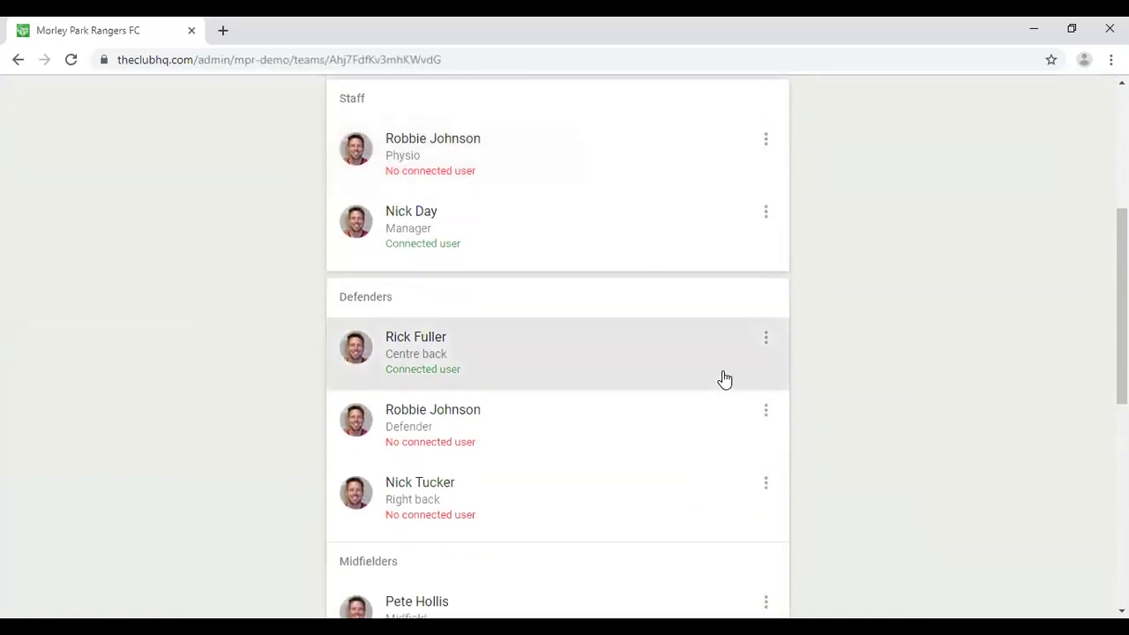
pyautogui.click(766, 342)
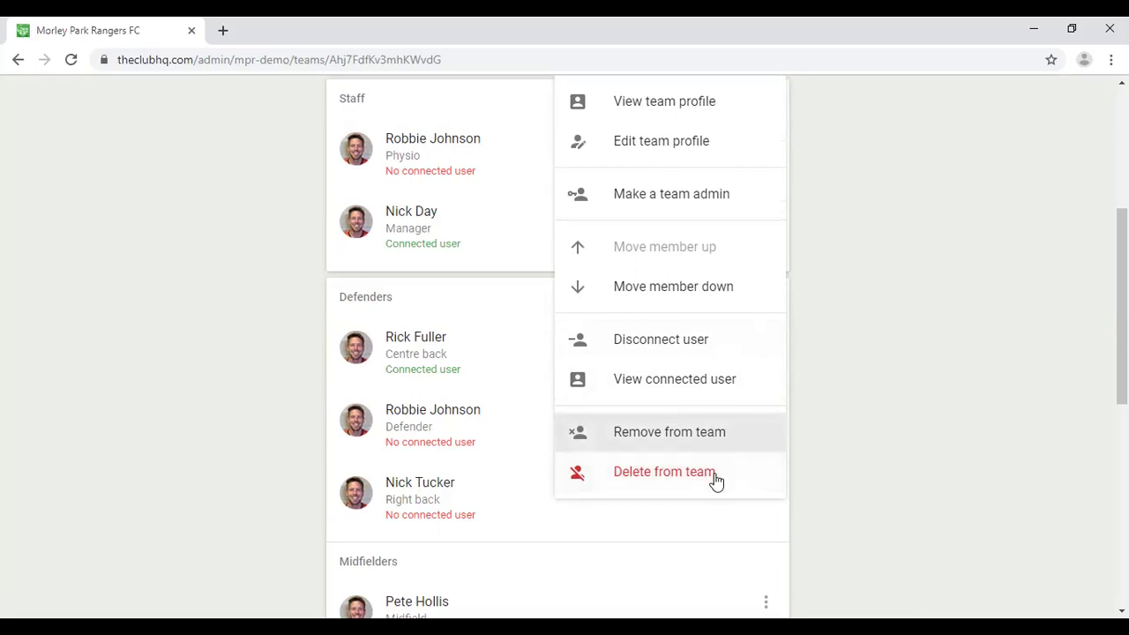
pyautogui.click(743, 437)
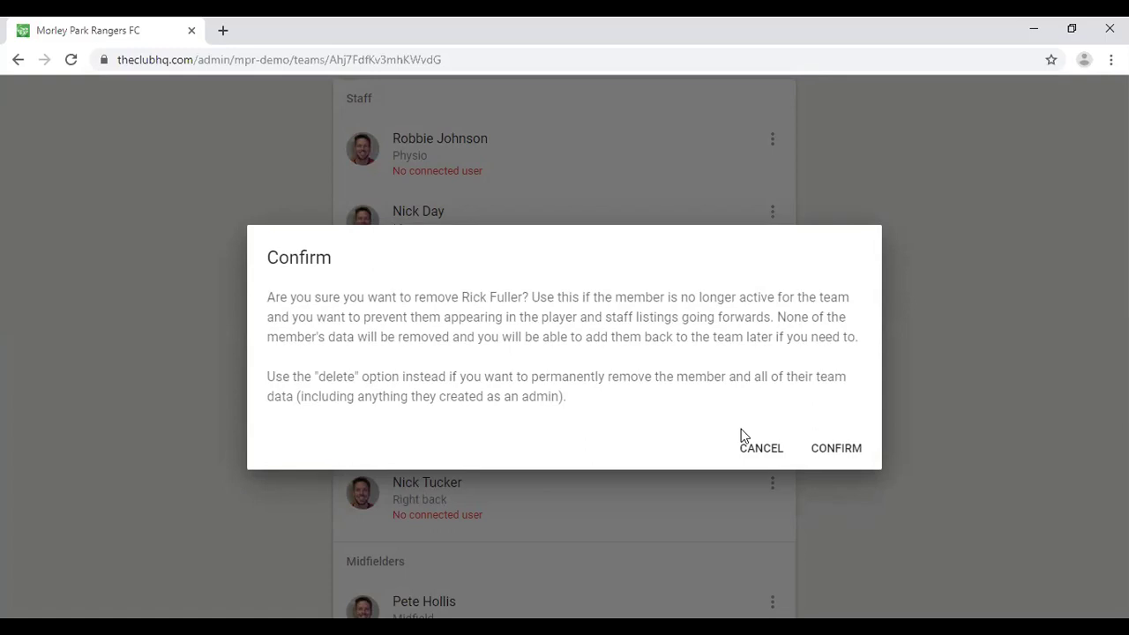
pyautogui.click(761, 449)
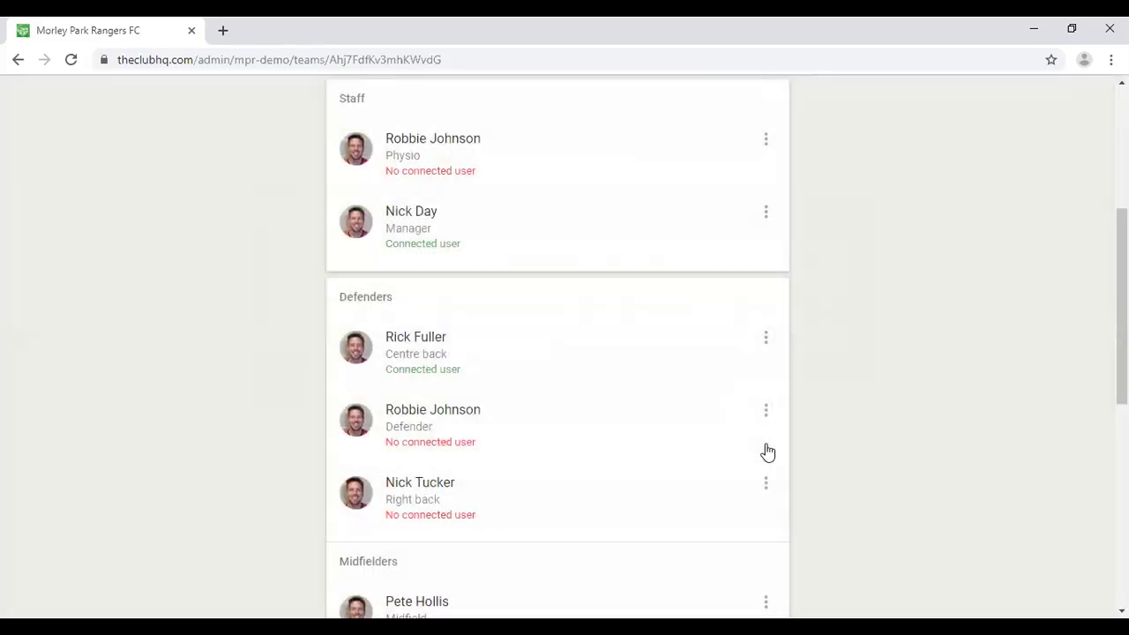
# Review the confirmation for permanently deleting the same centre back from the team, and cancel the deletion
pyautogui.click(768, 341)
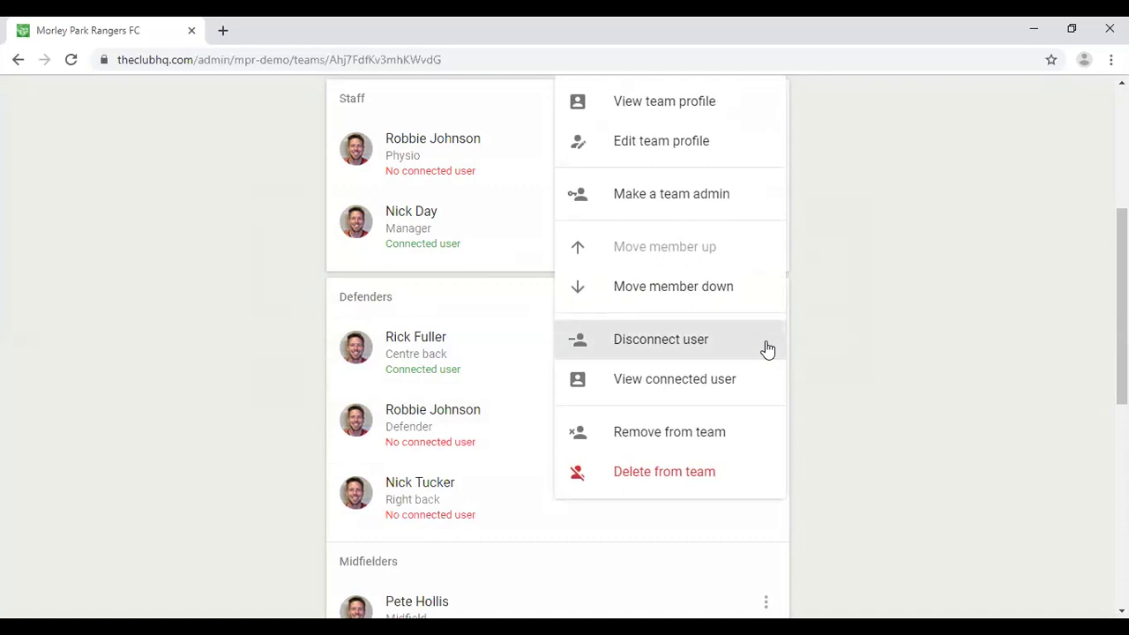
pyautogui.click(685, 475)
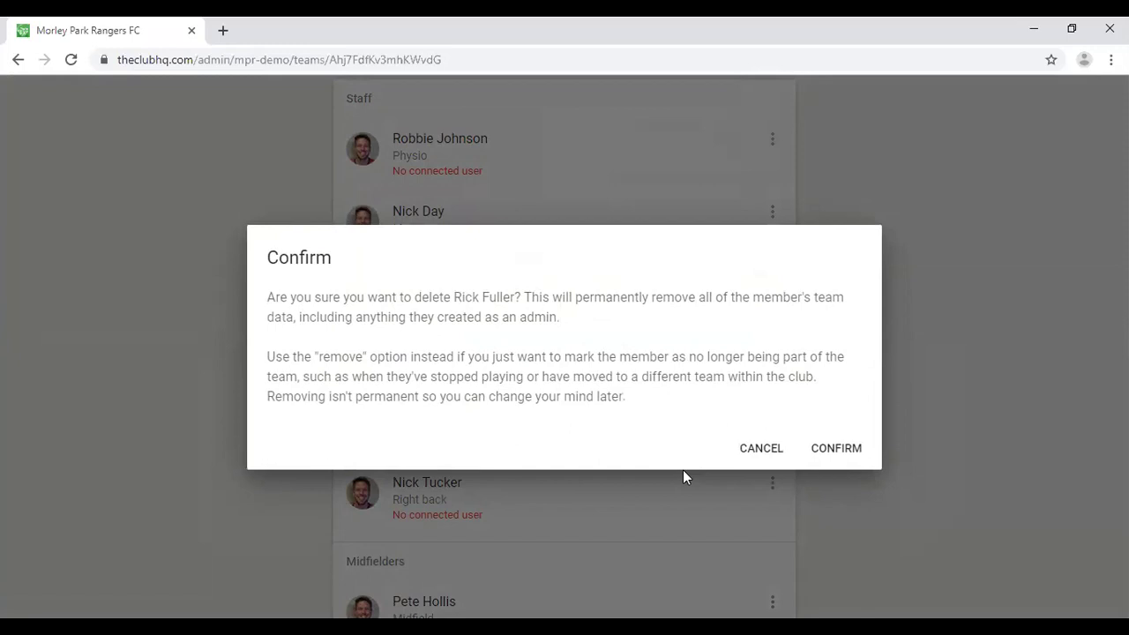
pyautogui.click(746, 459)
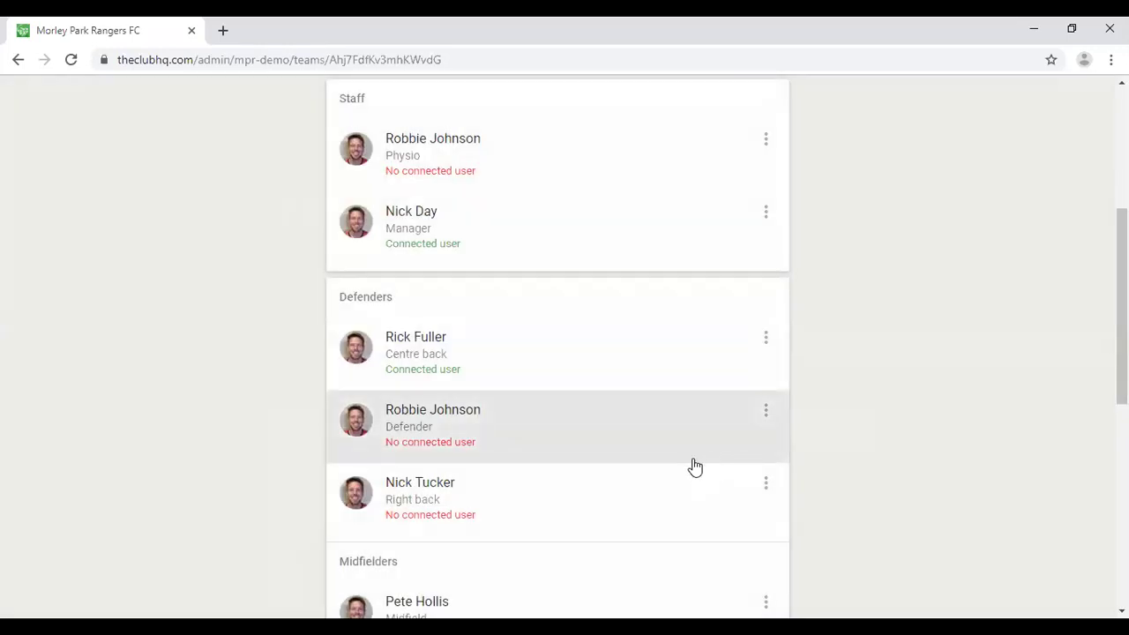
# Return from the team to club management and display the list of club members
pyautogui.scroll(4, 675, 480)
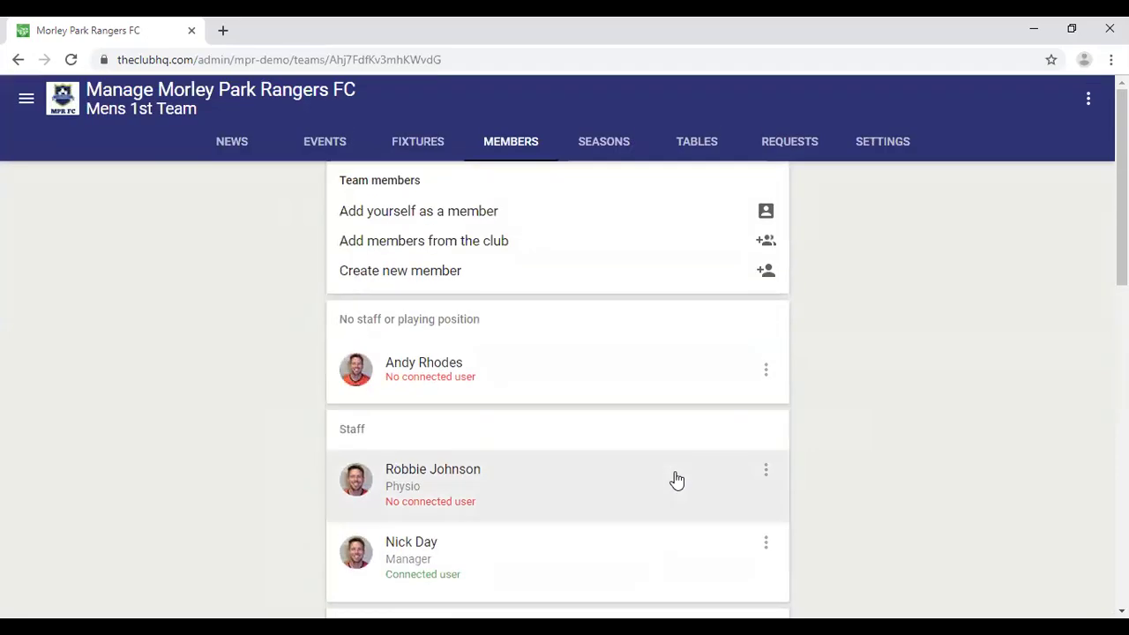
pyautogui.click(1089, 99)
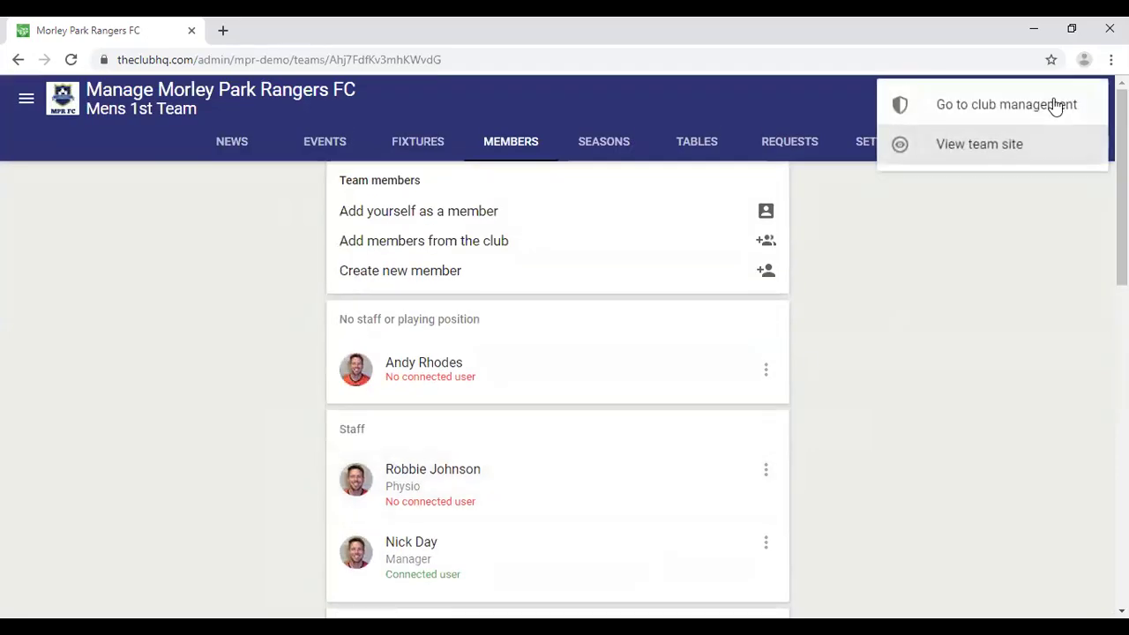
pyautogui.click(1029, 105)
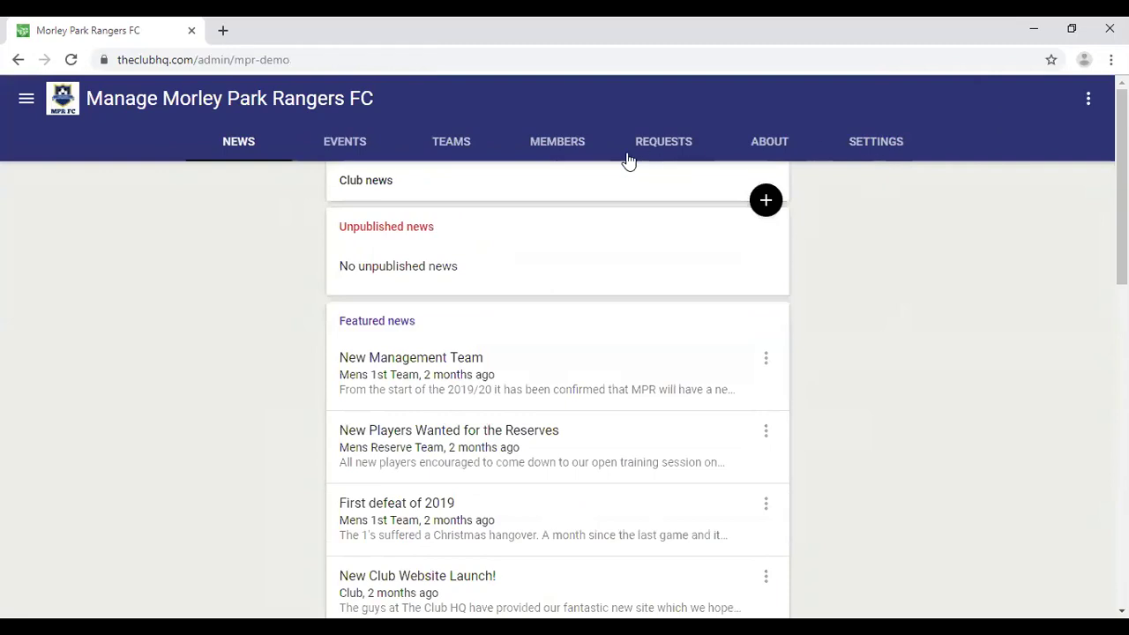
pyautogui.click(559, 148)
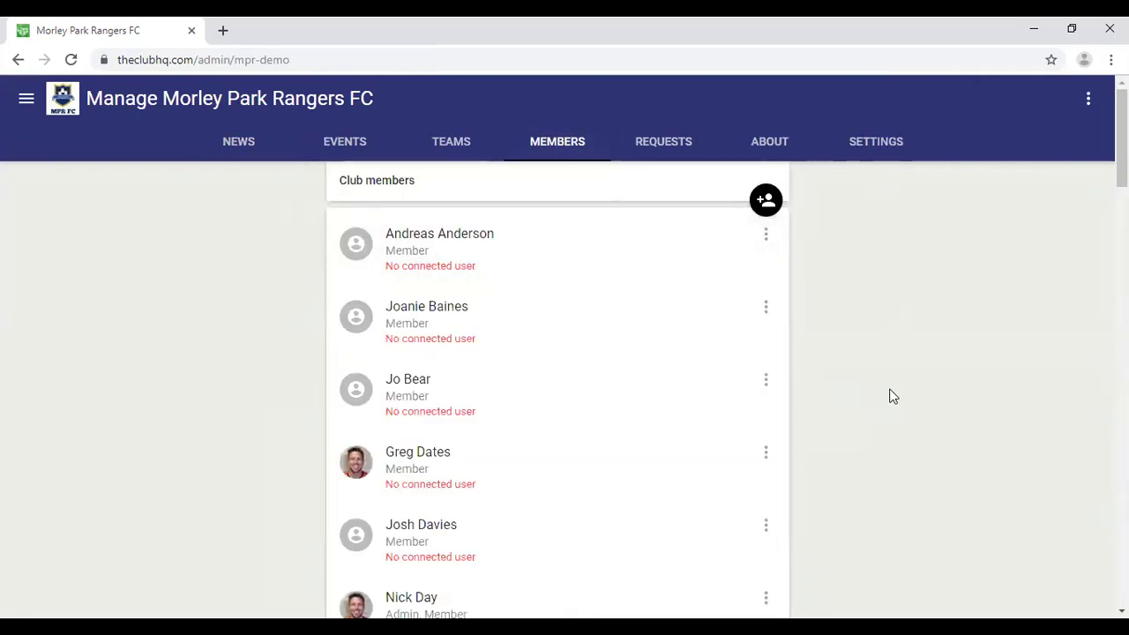
# Archive the fourth member in the club member list and confirm the archiving
pyautogui.scroll(-1, 888, 393)
pyautogui.scroll(1, 887, 393)
pyautogui.scroll(-1, 845, 394)
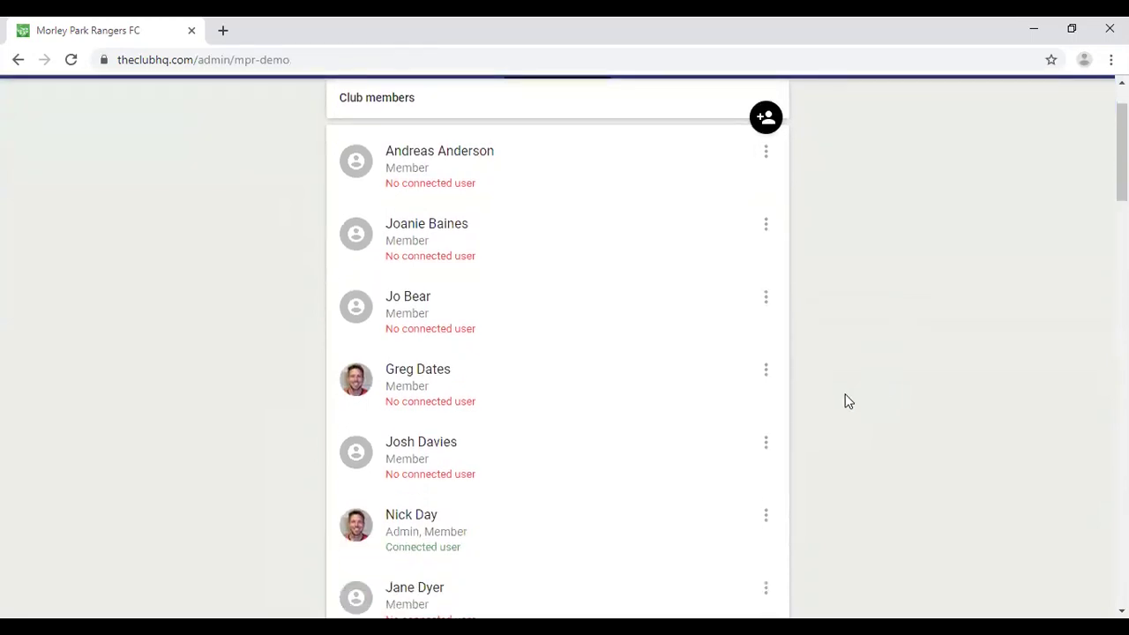
pyautogui.click(766, 375)
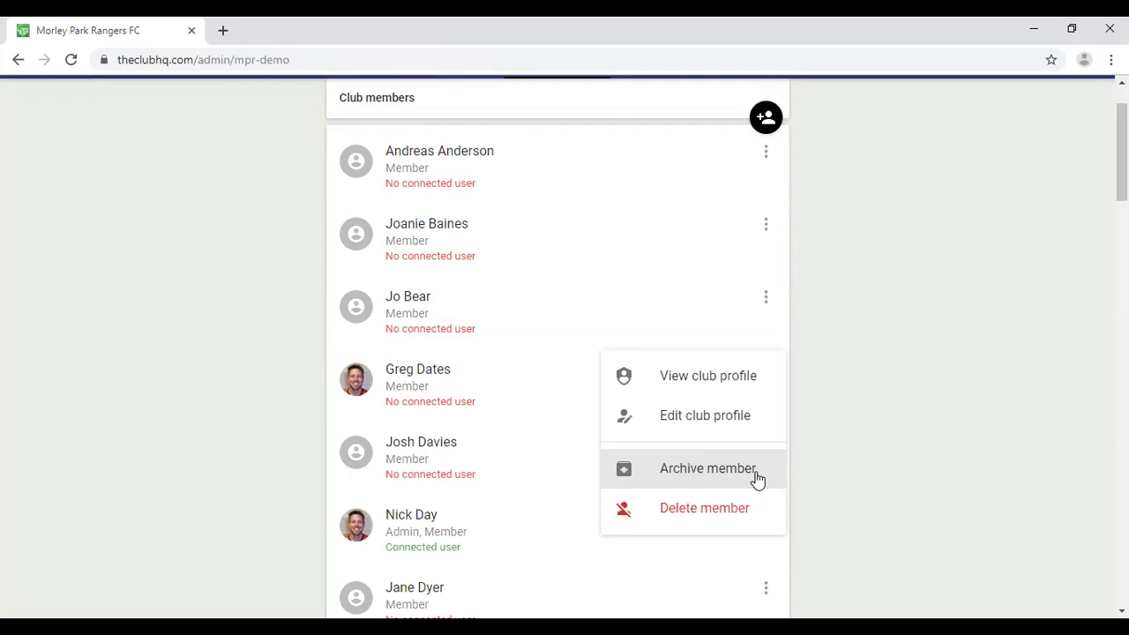
pyautogui.click(729, 478)
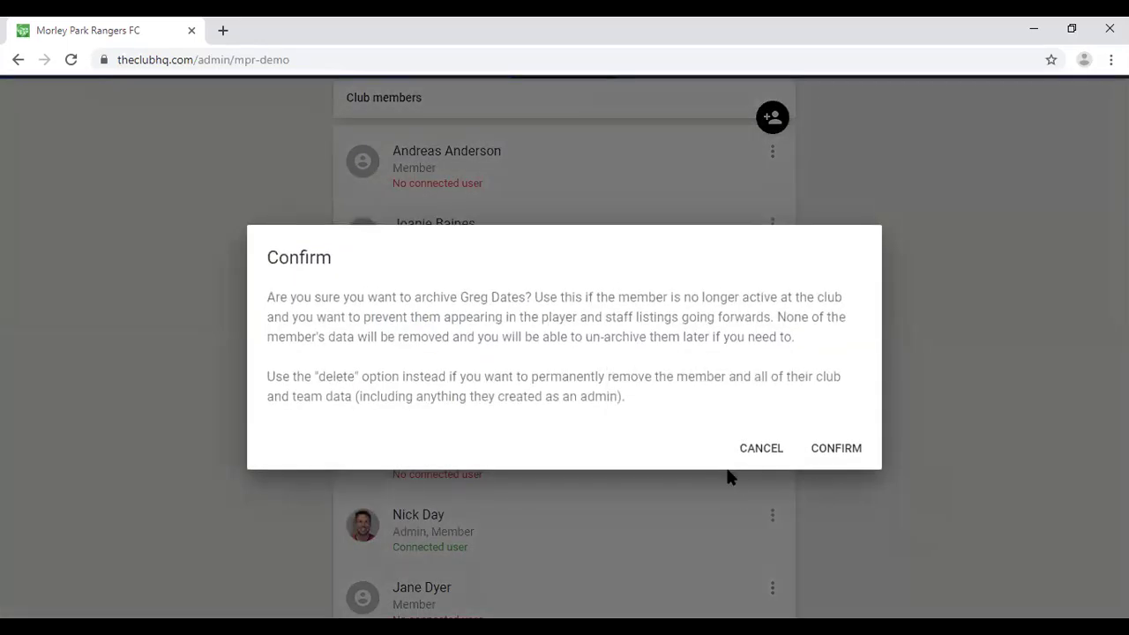
pyautogui.click(837, 451)
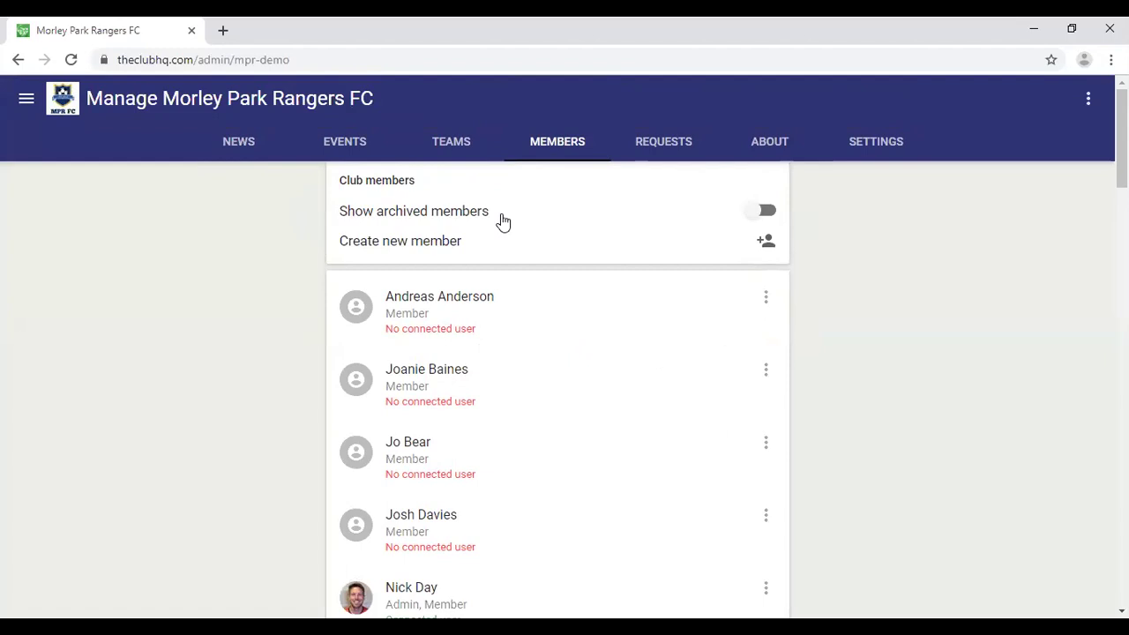
# Show the archived members in the club list and un-archive the fourth member
pyautogui.scroll(-5, 561, 327)
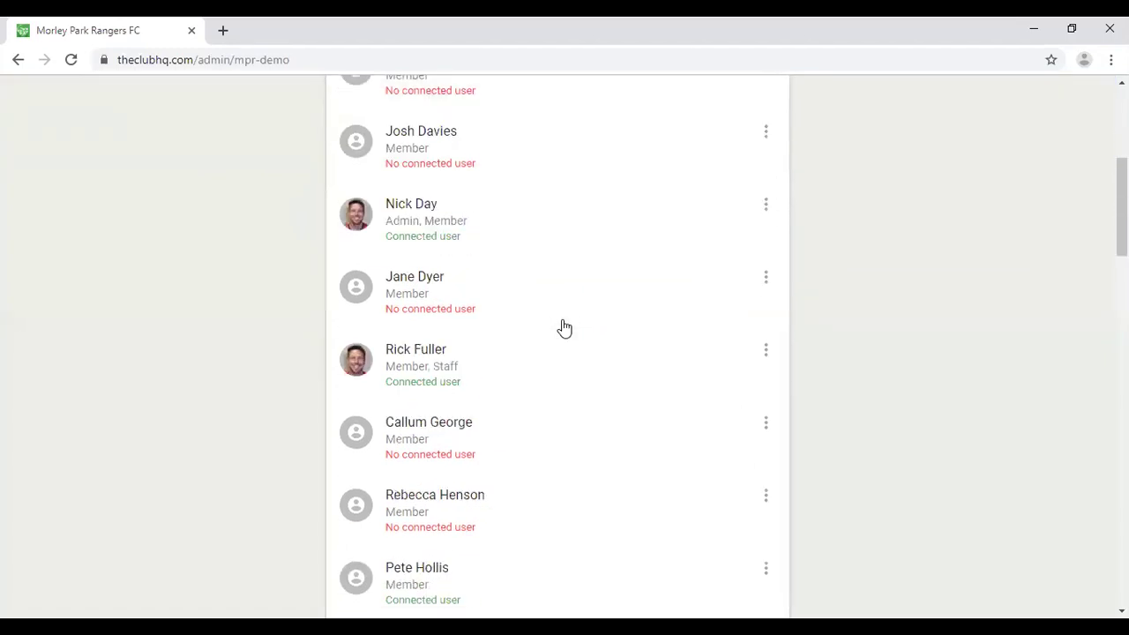
pyautogui.scroll(5, 572, 516)
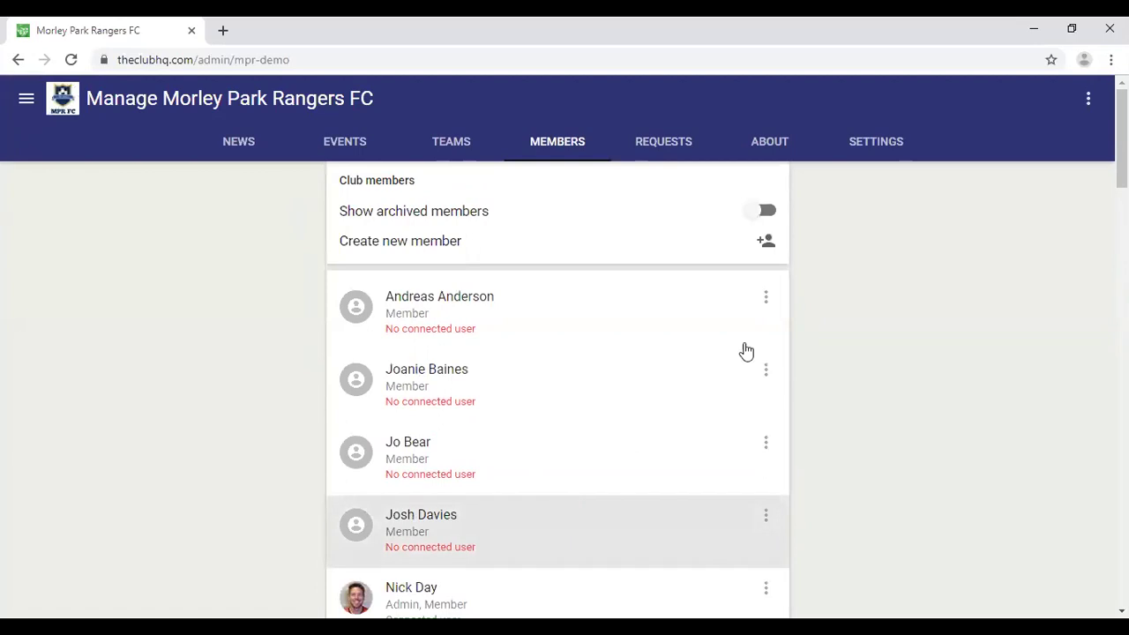
pyautogui.click(768, 212)
pyautogui.scroll(-2, 715, 292)
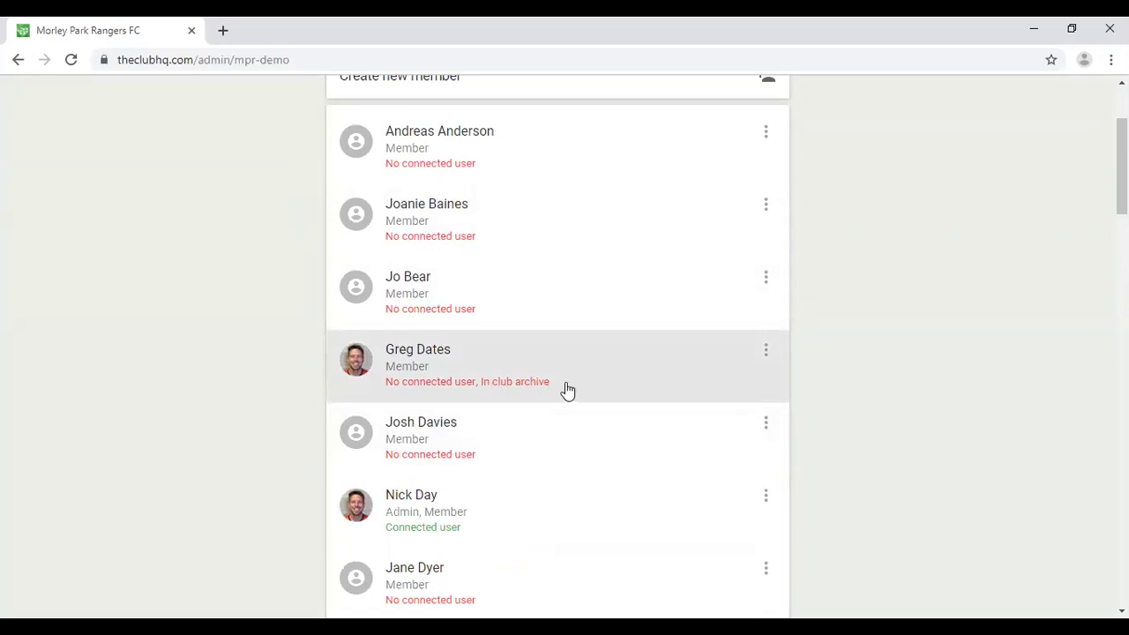
pyautogui.click(766, 355)
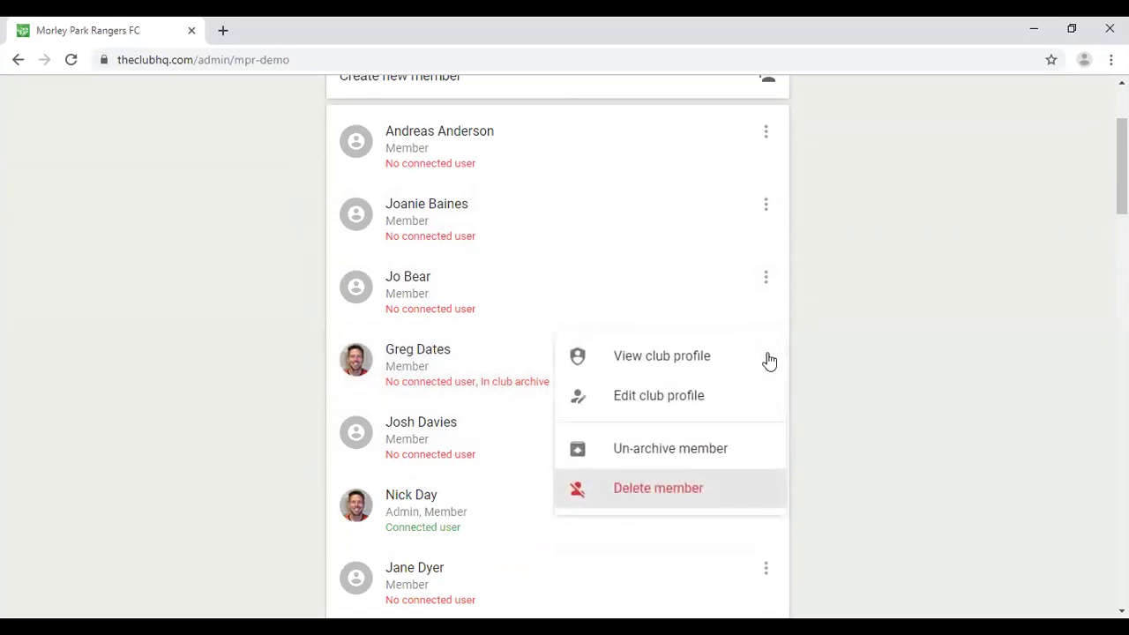
pyautogui.click(690, 461)
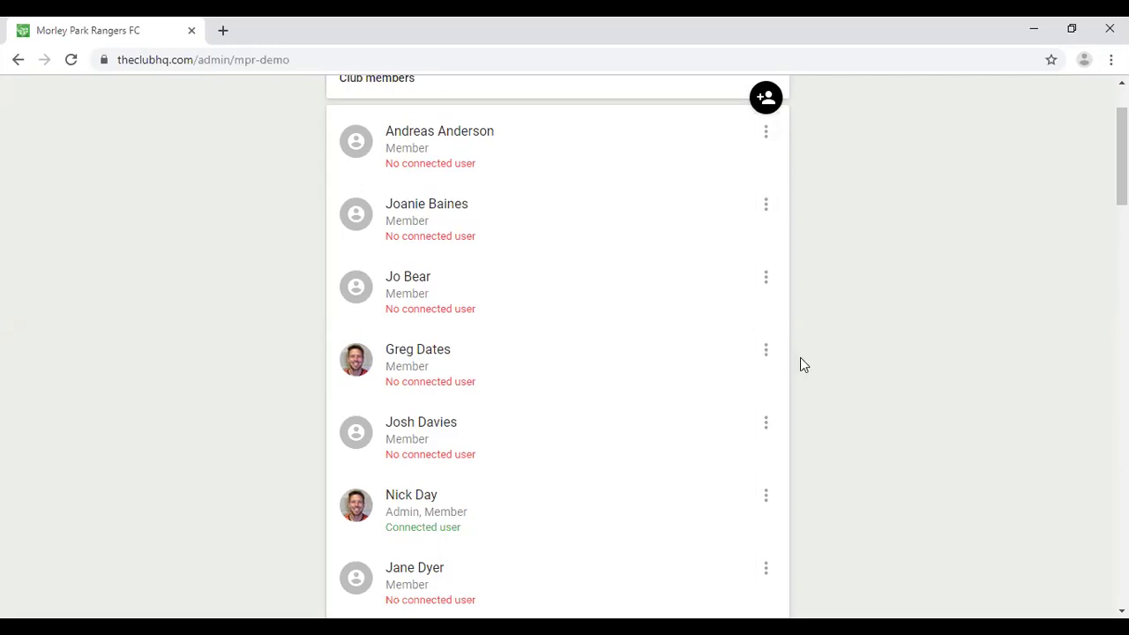
pyautogui.scroll(-1, 800, 357)
pyautogui.scroll(3, 800, 357)
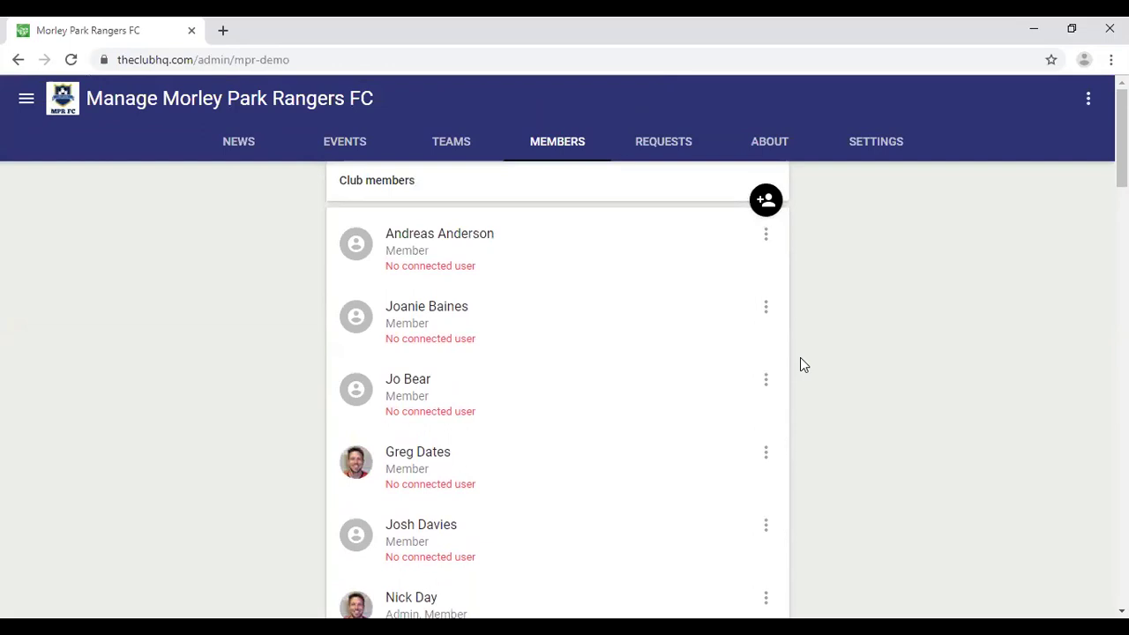
pyautogui.scroll(-2, 803, 364)
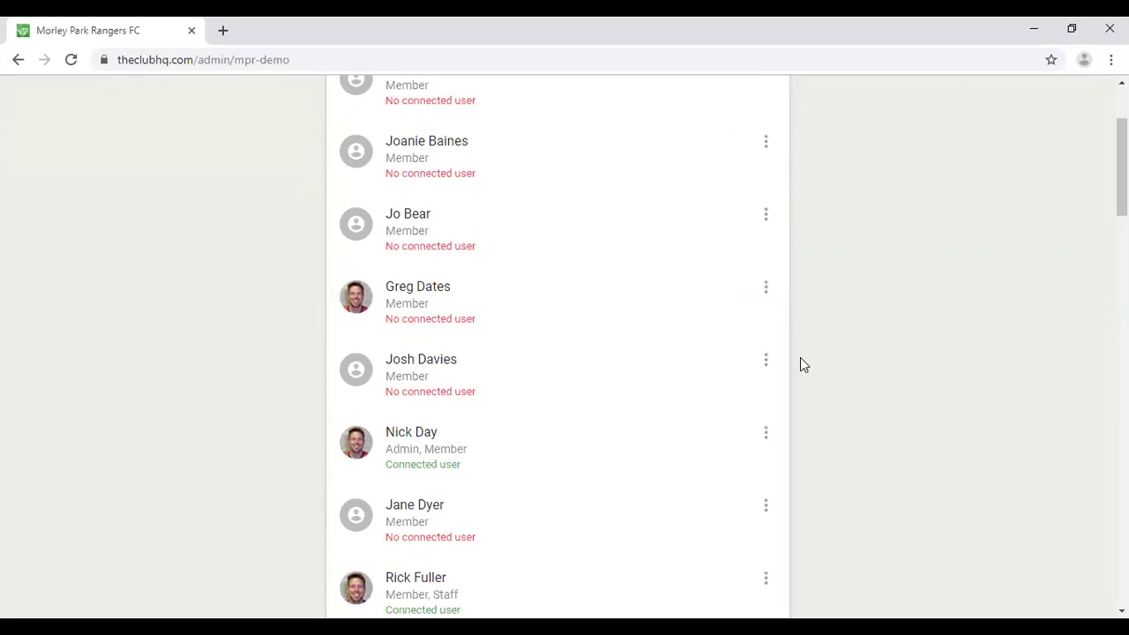
pyautogui.scroll(2, 803, 363)
pyautogui.scroll(-1, 802, 363)
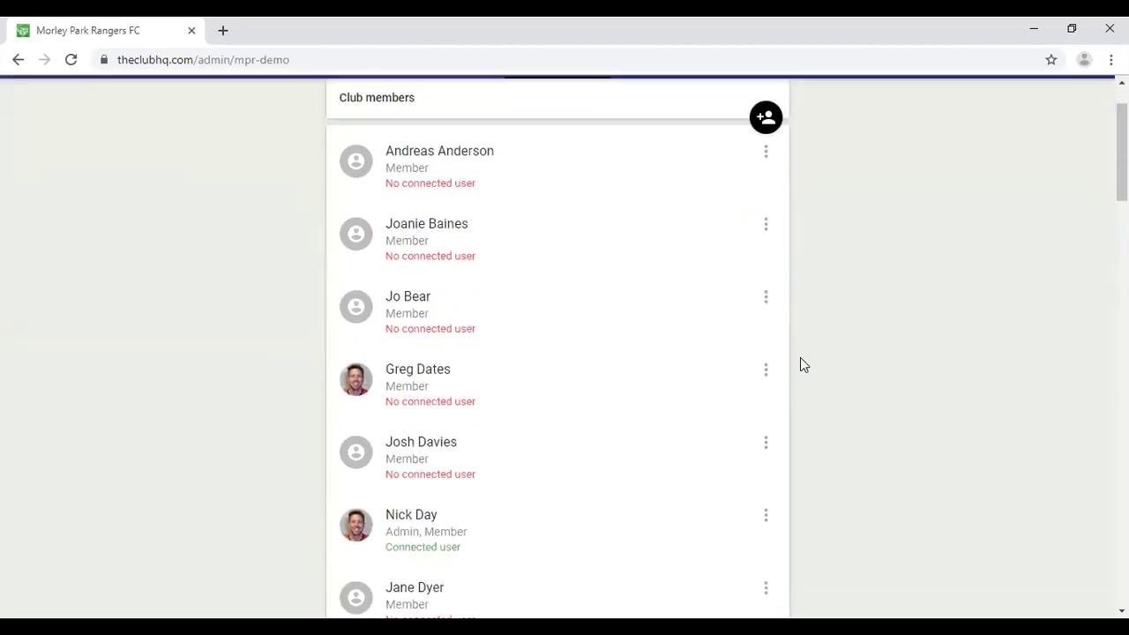
pyautogui.scroll(1, 752, 428)
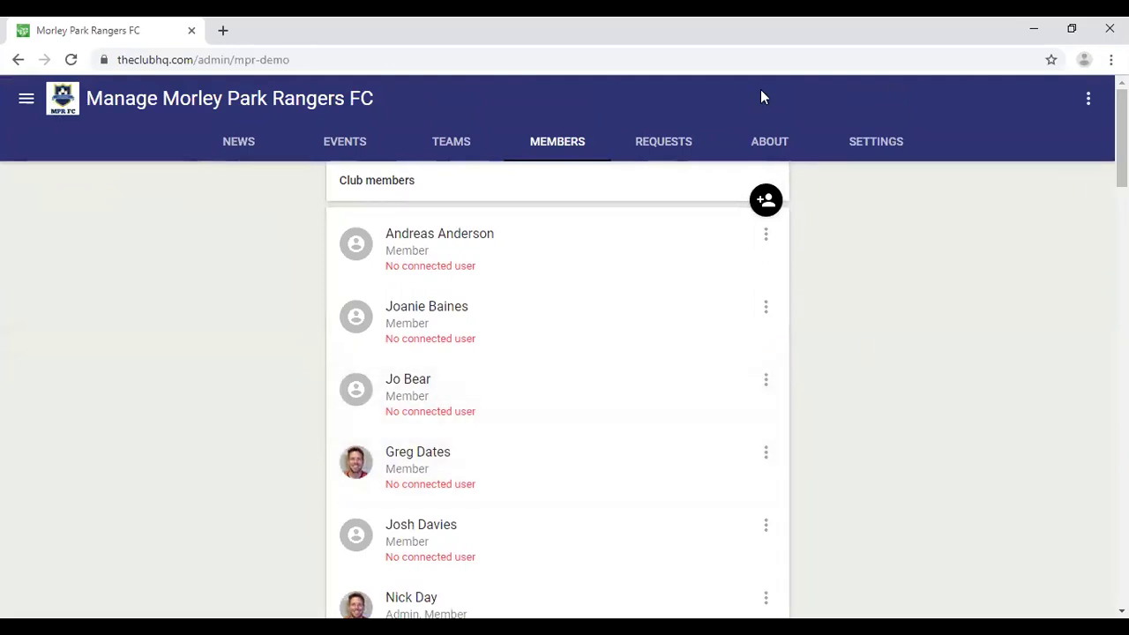
# Review the confirmation for permanently deleting the third member in the club list, and cancel the deletion
pyautogui.scroll(-1, 788, 360)
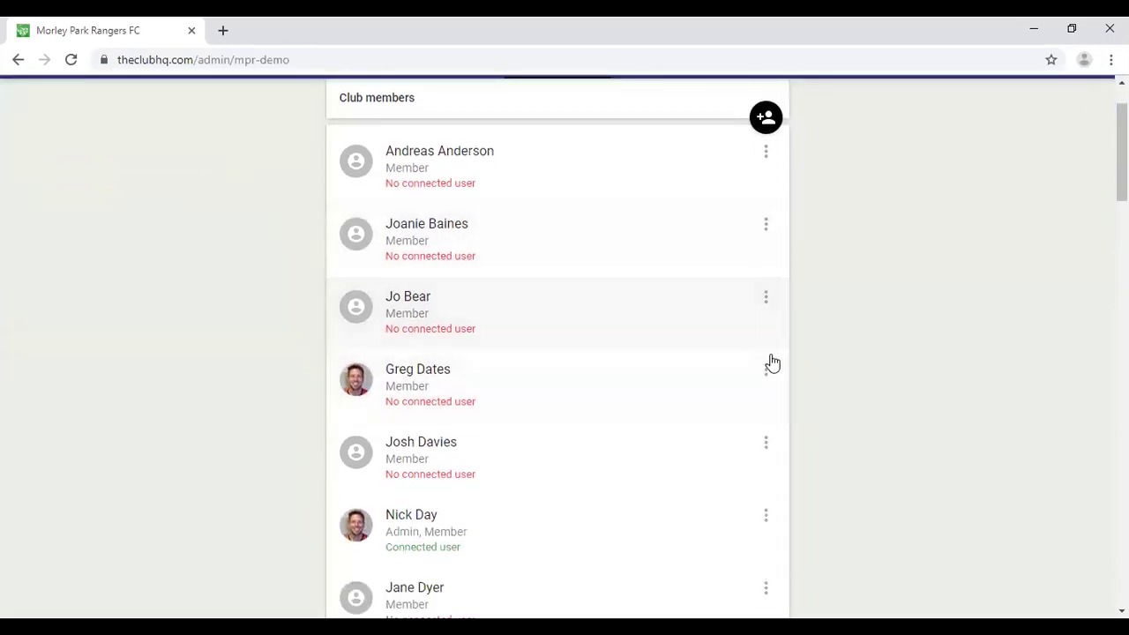
pyautogui.click(765, 300)
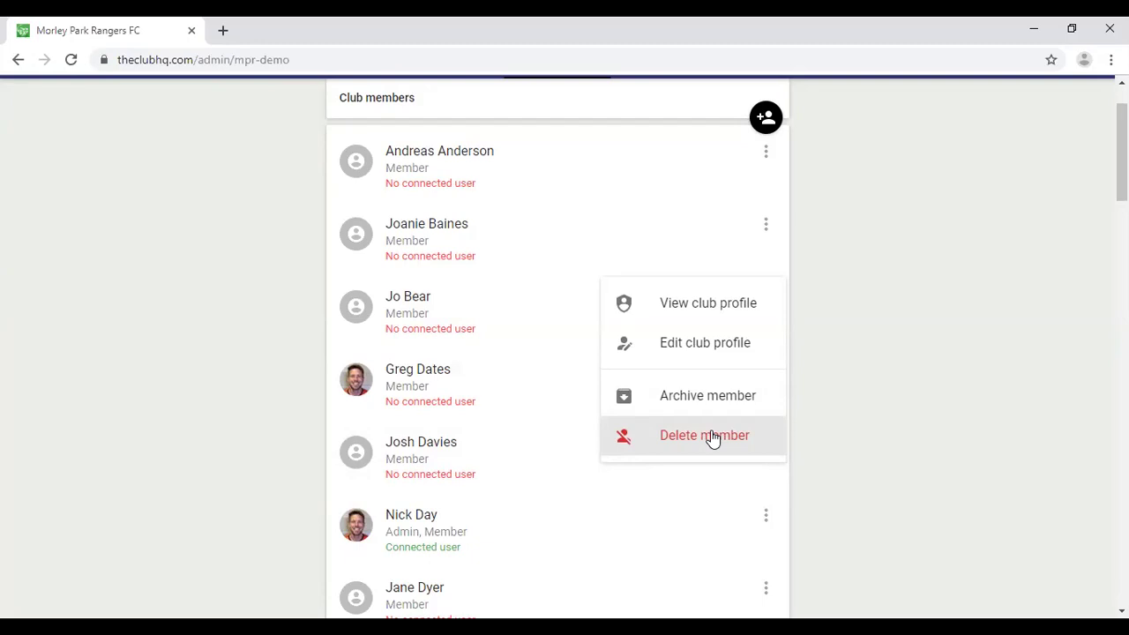
pyautogui.click(713, 437)
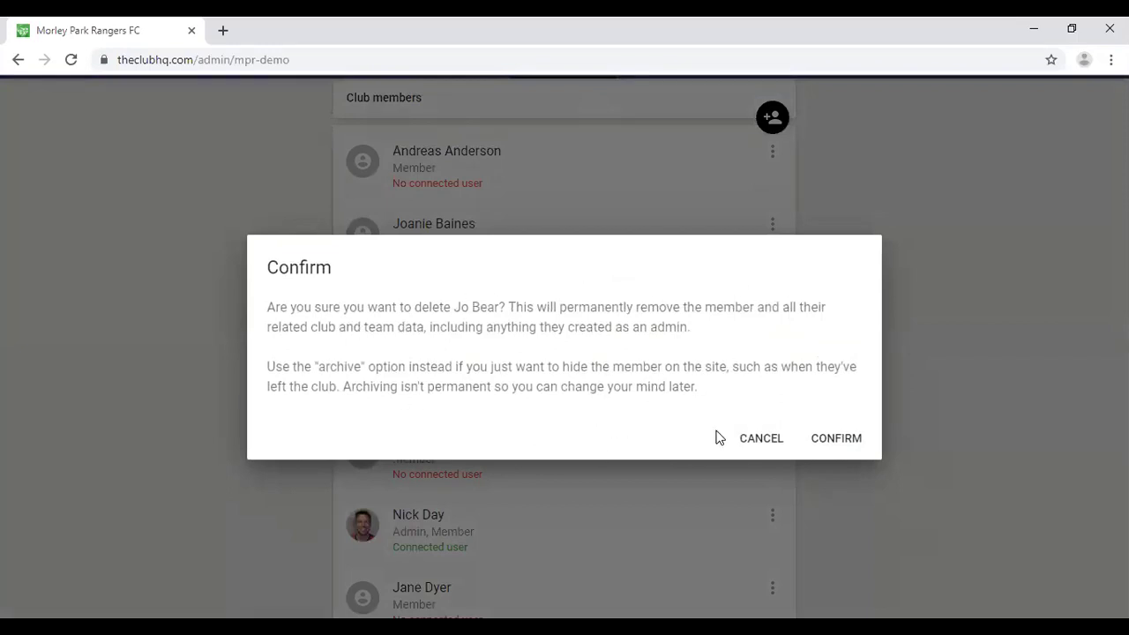
pyautogui.click(759, 438)
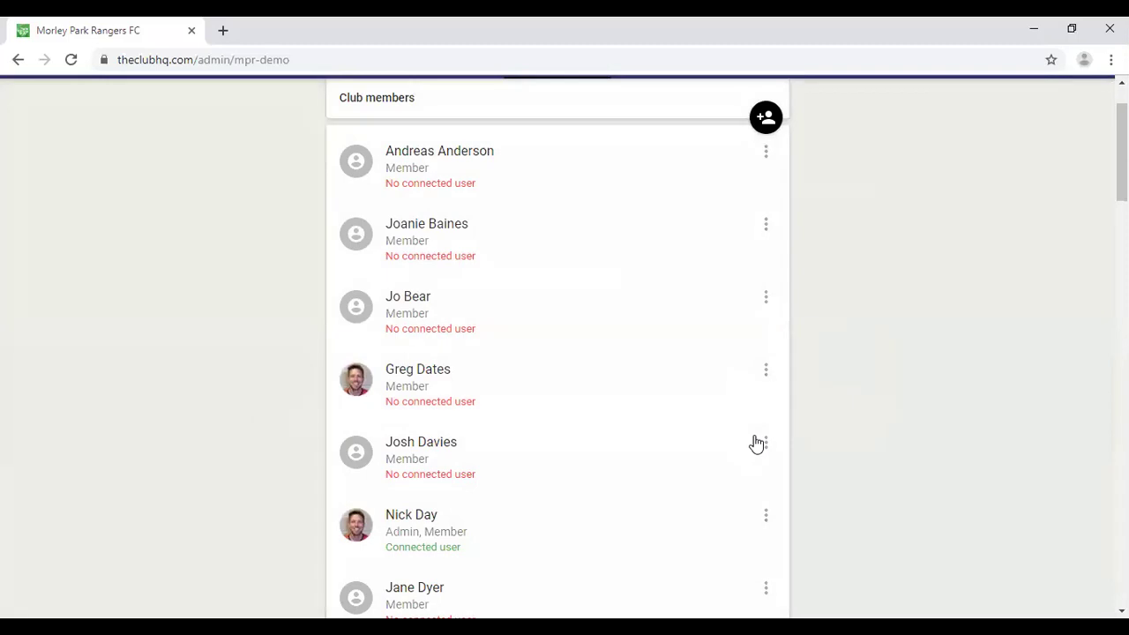